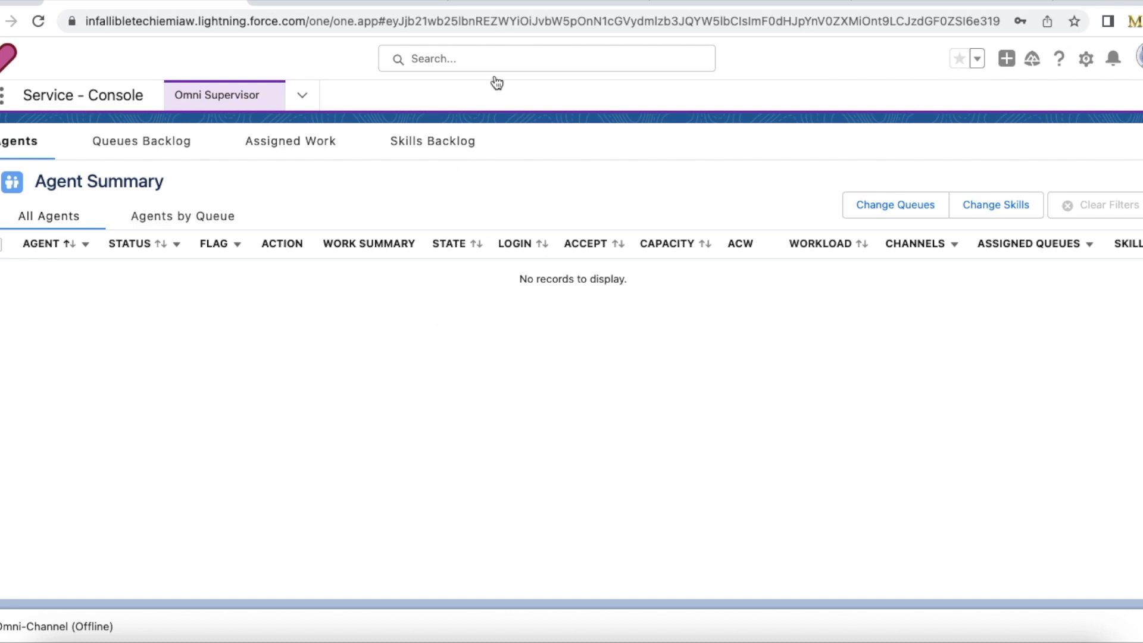
Step: On the bot's overview, check the available connection types (only API) and close without adding one
{"action": "left_click", "coordinate": [528, 5]}
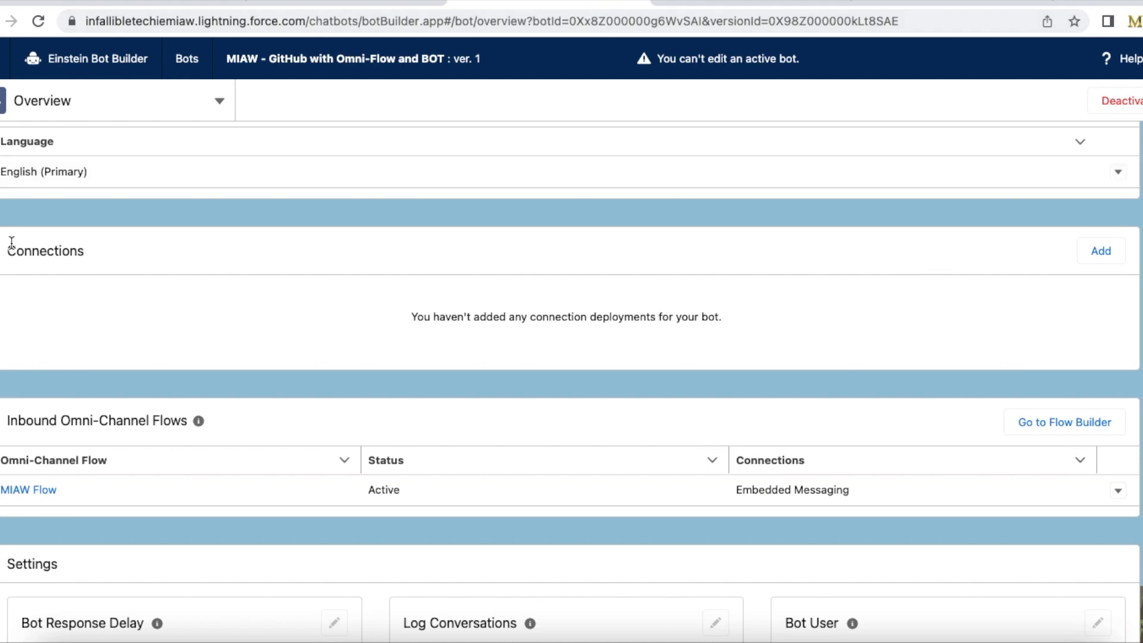
{"action": "left_click_drag", "start_coordinate": [4, 251], "coordinate": [166, 261]}
{"action": "left_click", "coordinate": [1101, 251]}
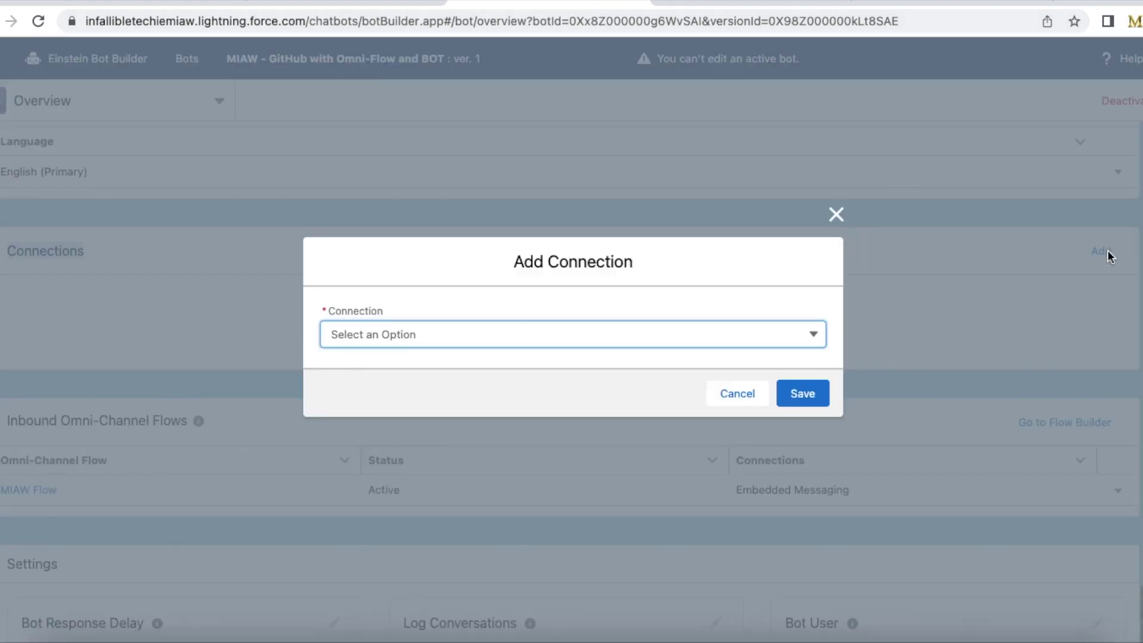
{"action": "left_click", "coordinate": [563, 332]}
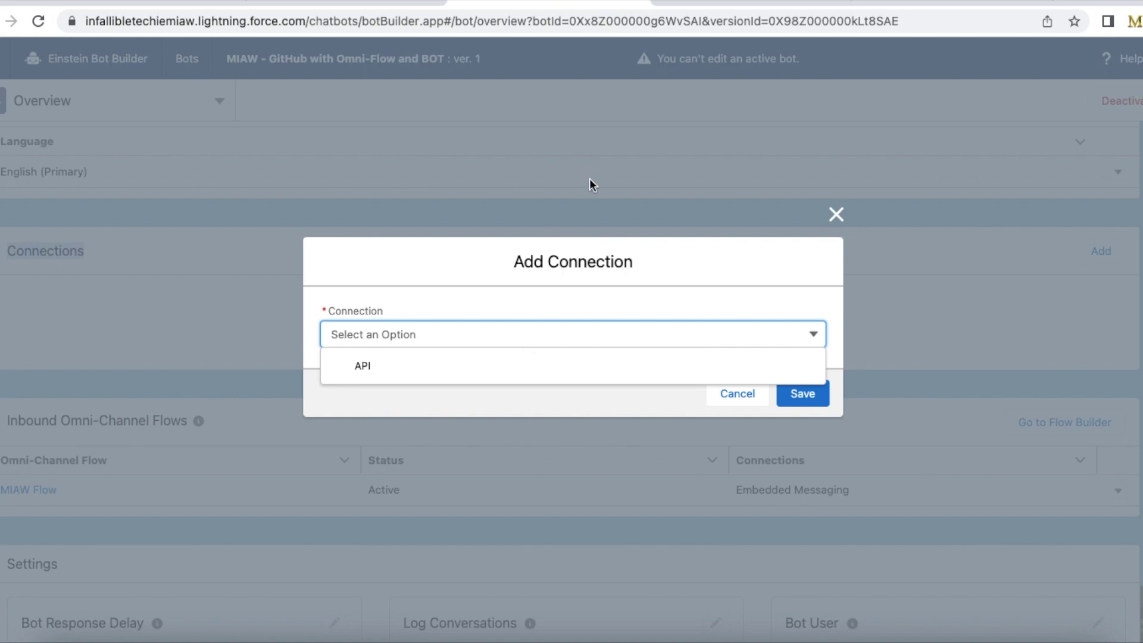
{"action": "left_click", "coordinate": [837, 216]}
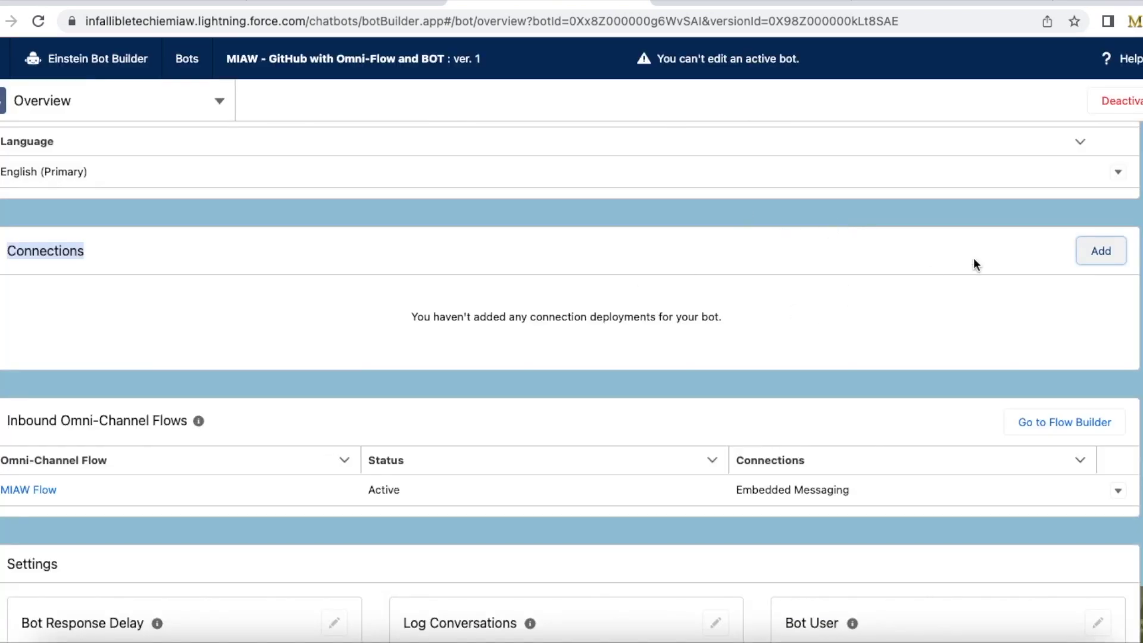
{"action": "scroll", "coordinate": [572, 357], "scroll_direction": "up", "scroll_amount": 5}
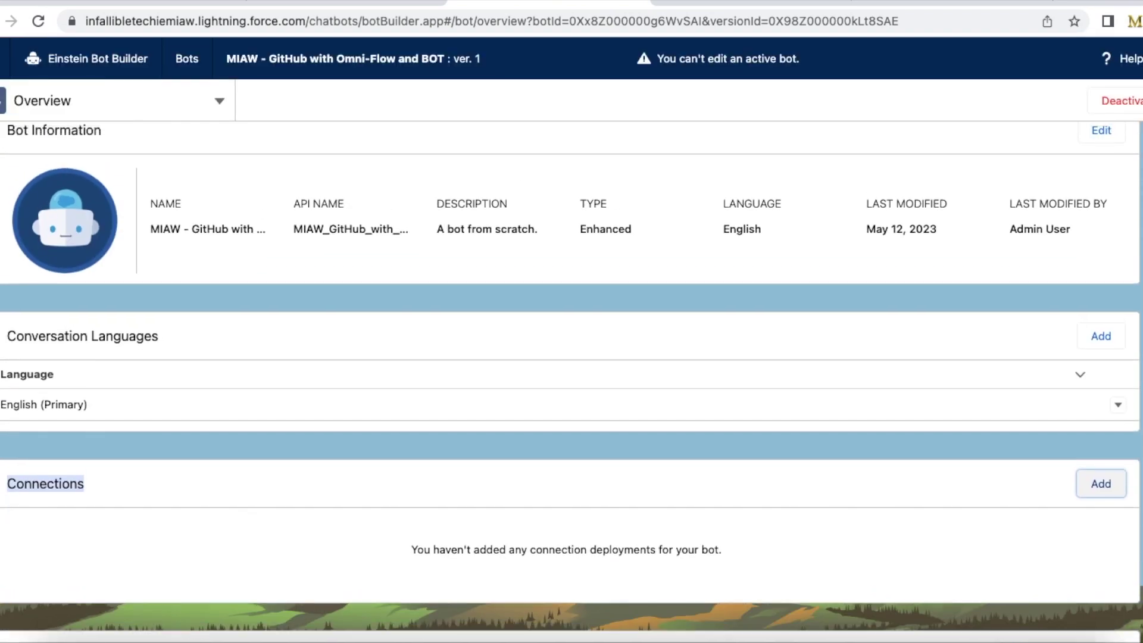
{"action": "left_click_drag", "start_coordinate": [581, 195], "coordinate": [626, 237]}
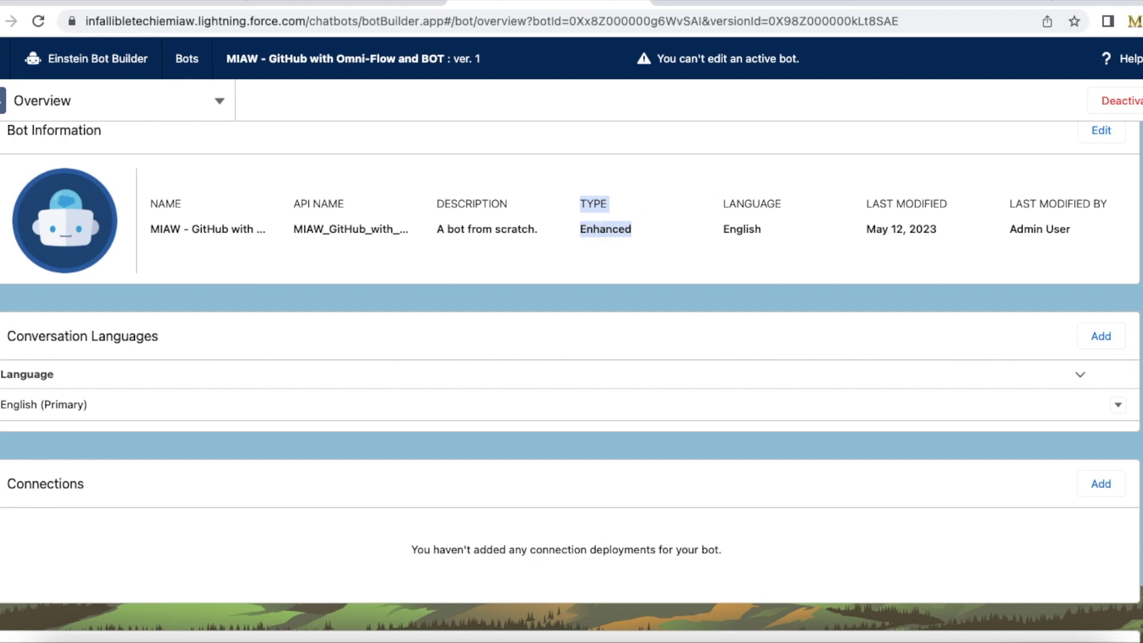
{"action": "scroll", "coordinate": [571, 358], "scroll_direction": "down", "scroll_amount": 4}
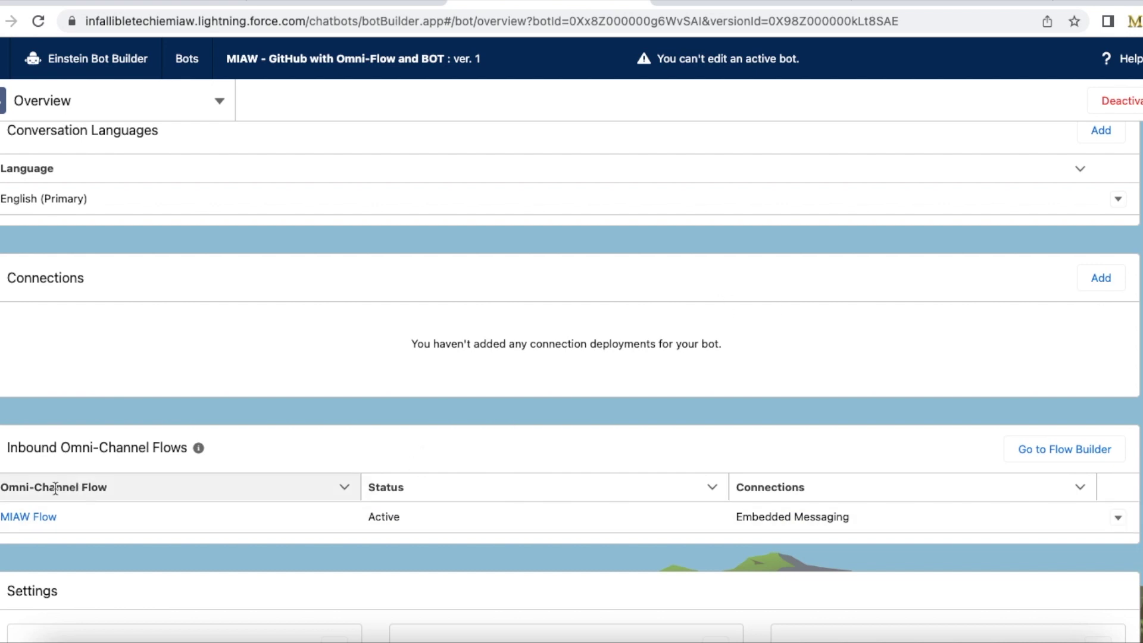
{"action": "left_click_drag", "start_coordinate": [3, 488], "coordinate": [119, 496]}
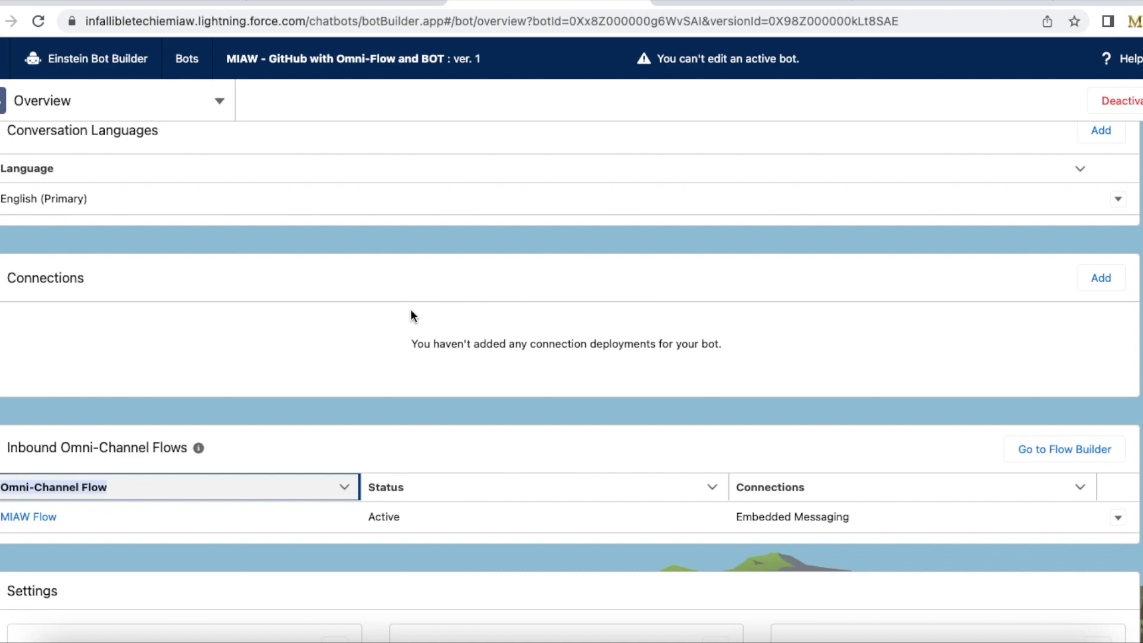
Step: Inspect the Route to BOT action in MIAW Flow and its {!recordId} Record ID Variable
{"action": "left_click", "coordinate": [315, 1]}
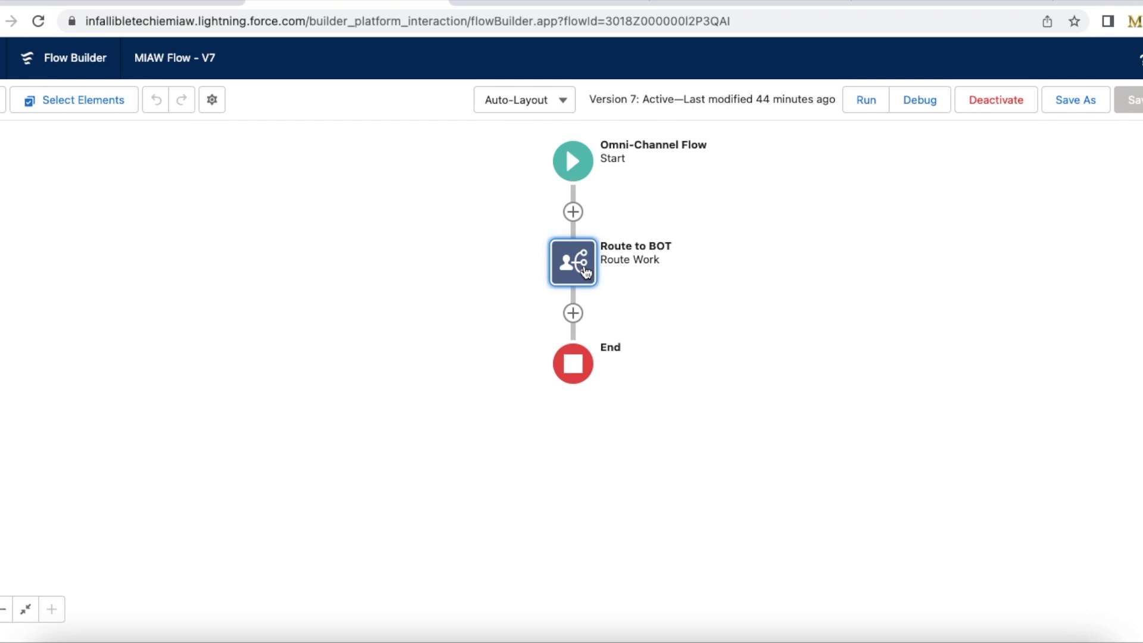
{"action": "left_click", "coordinate": [630, 268]}
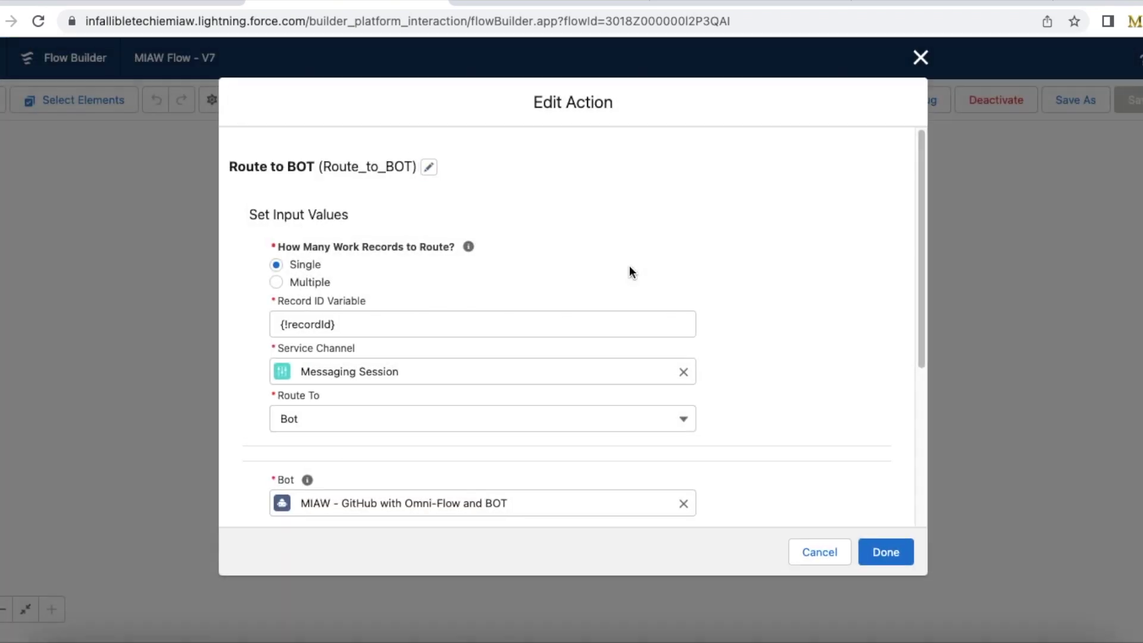
{"action": "left_click", "coordinate": [357, 324]}
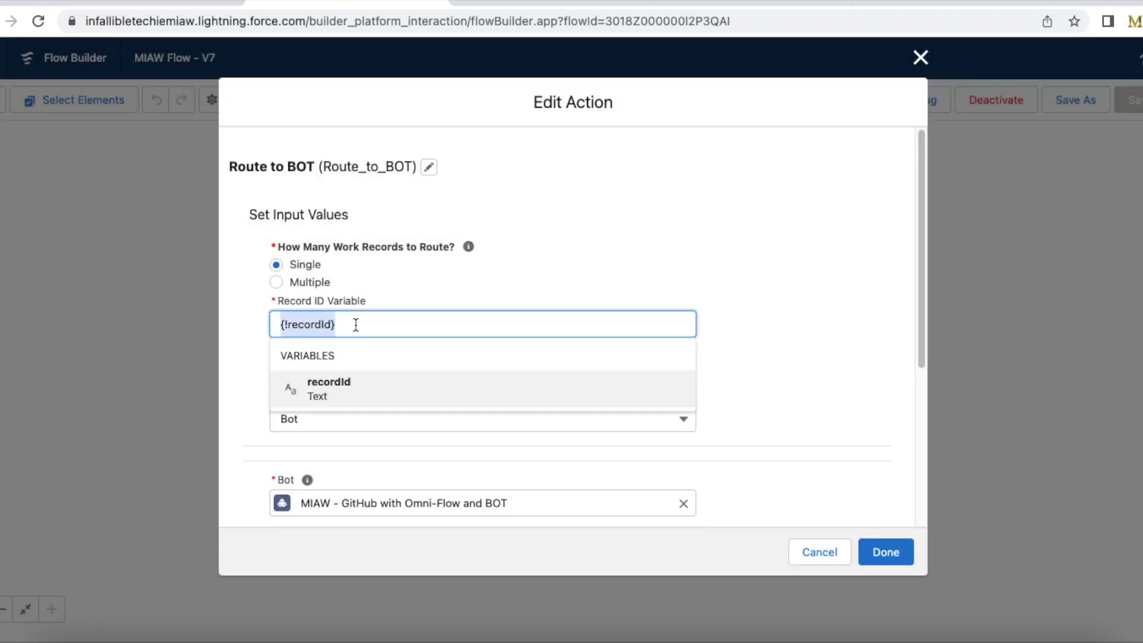
{"action": "left_click", "coordinate": [722, 279]}
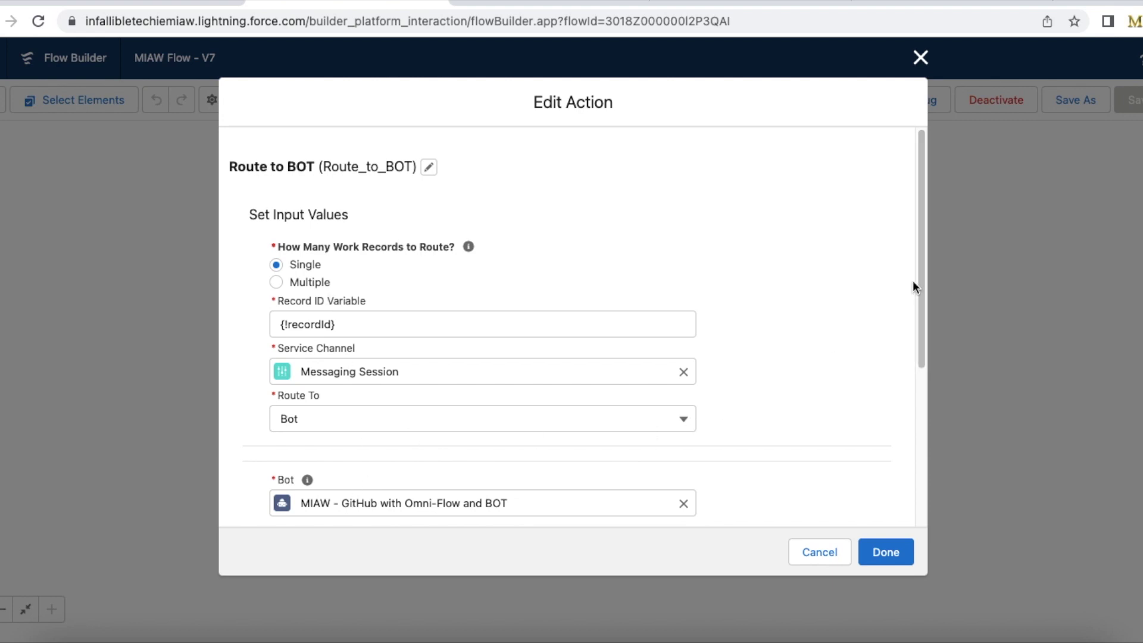
Step: Check the Route to BOT Fallback Queue, glance at the bot overview, then go to messaging channel setup
{"action": "left_click_drag", "start_coordinate": [921, 282], "coordinate": [905, 387]}
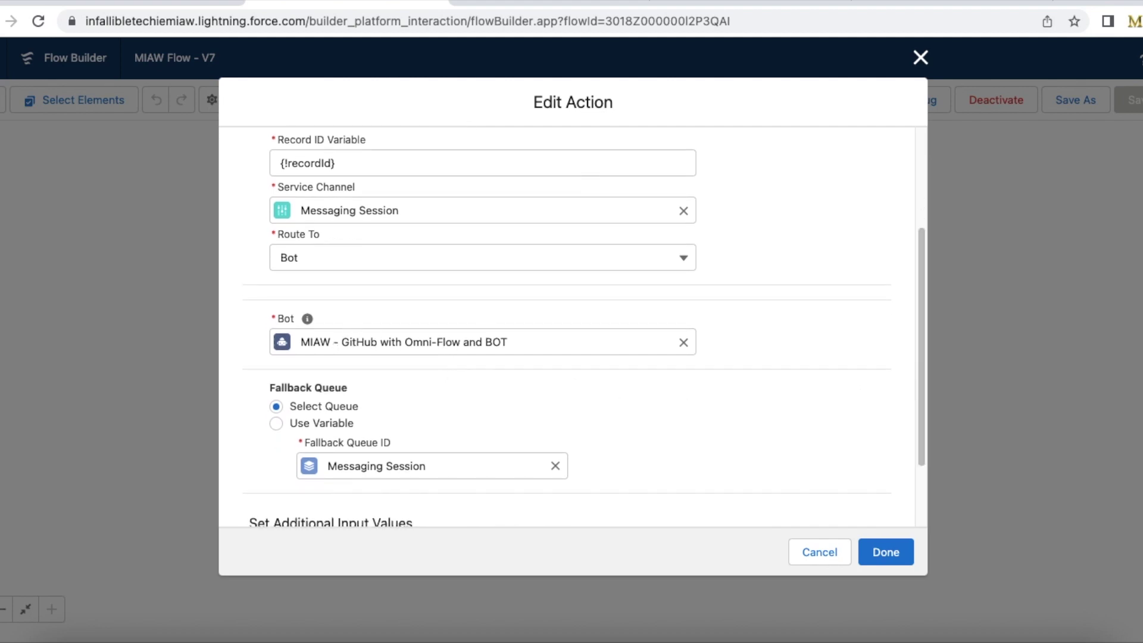
{"action": "left_click", "coordinate": [549, 3]}
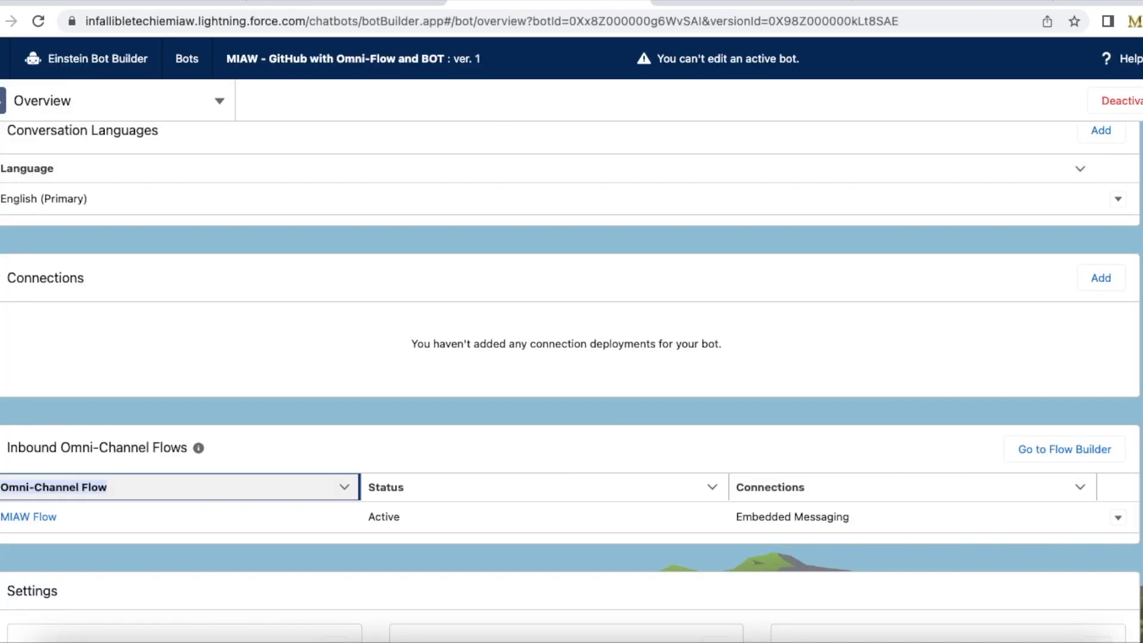
{"action": "scroll", "coordinate": [543, 206], "scroll_direction": "up", "scroll_amount": 4}
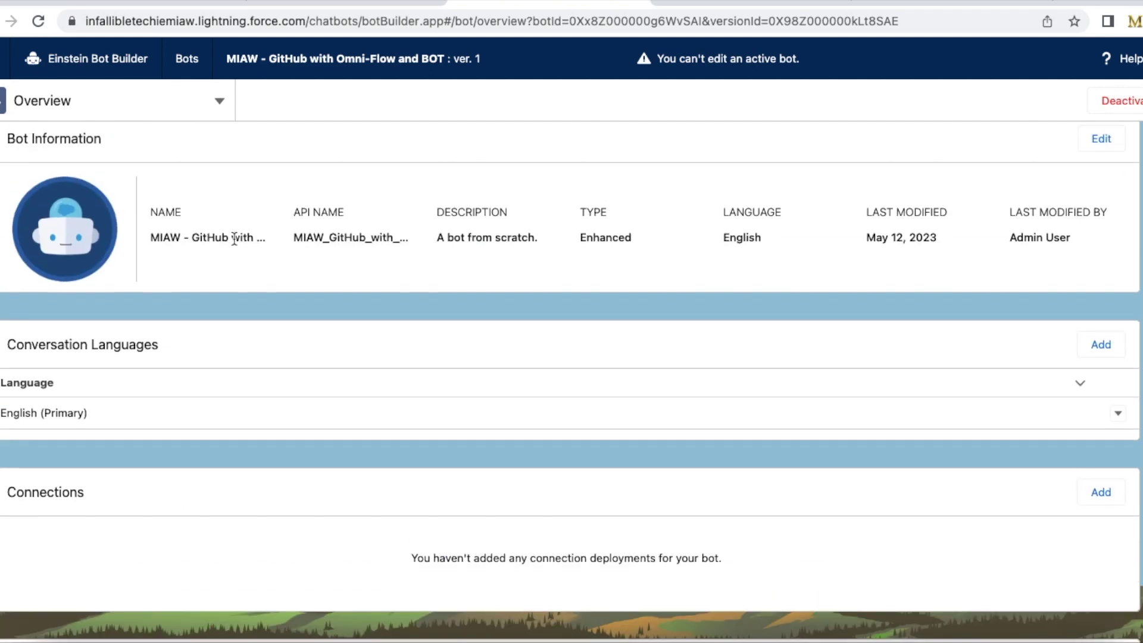
{"action": "left_click", "coordinate": [377, 5]}
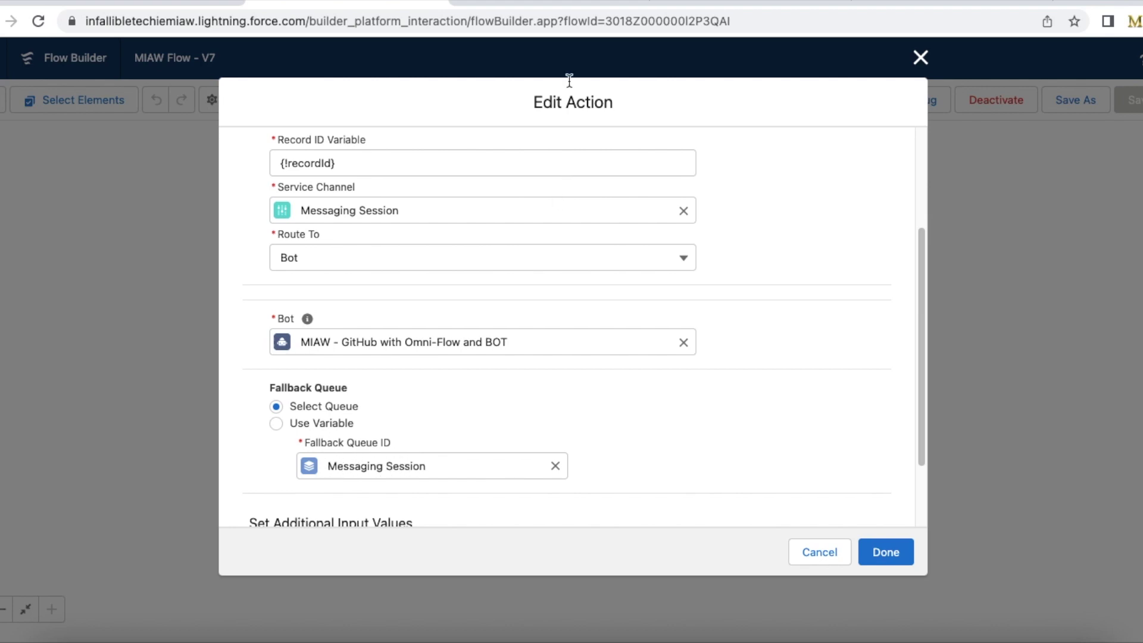
{"action": "left_click", "coordinate": [706, 3]}
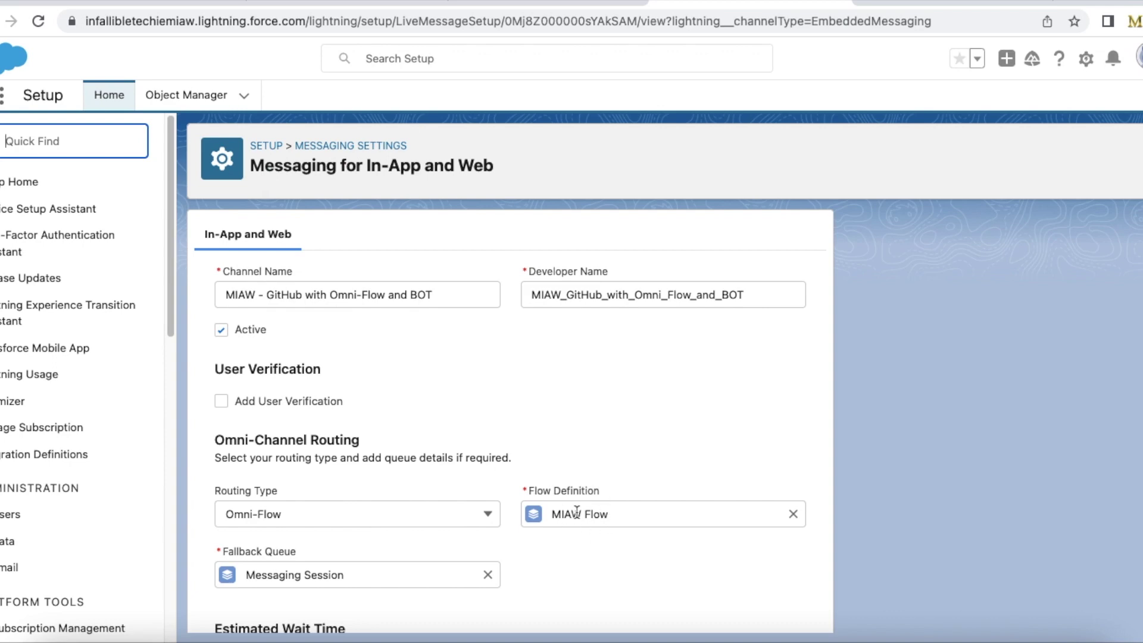
Step: Keep Routing Type as Omni-Flow, check the Embedded Service deployment, and return to the channel settings
{"action": "left_click", "coordinate": [333, 513]}
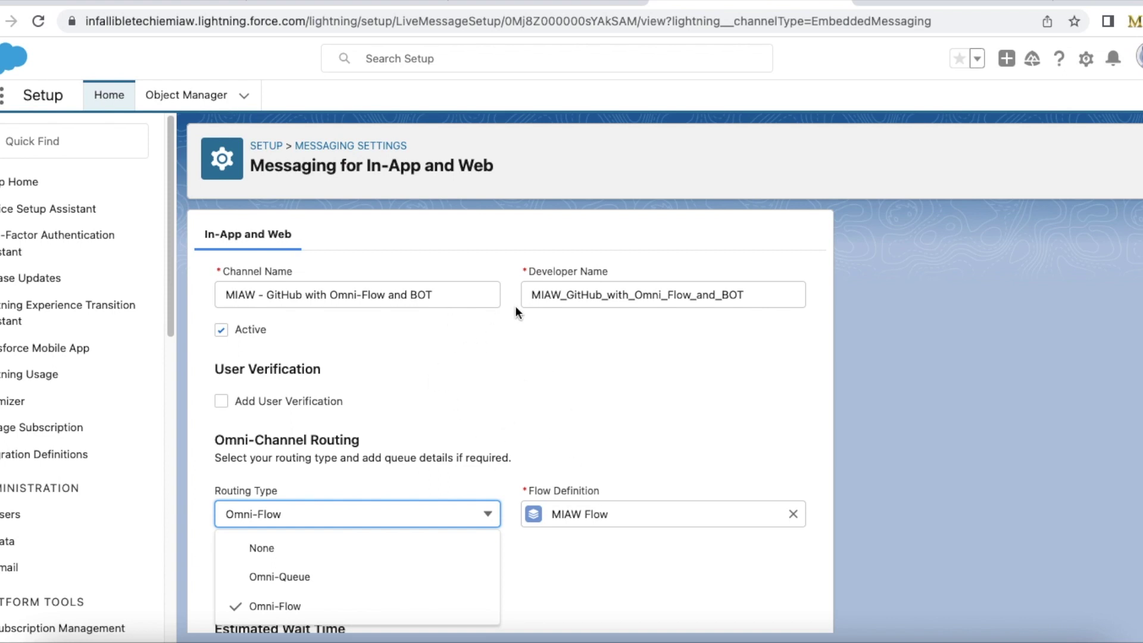
{"action": "left_click", "coordinate": [555, 407]}
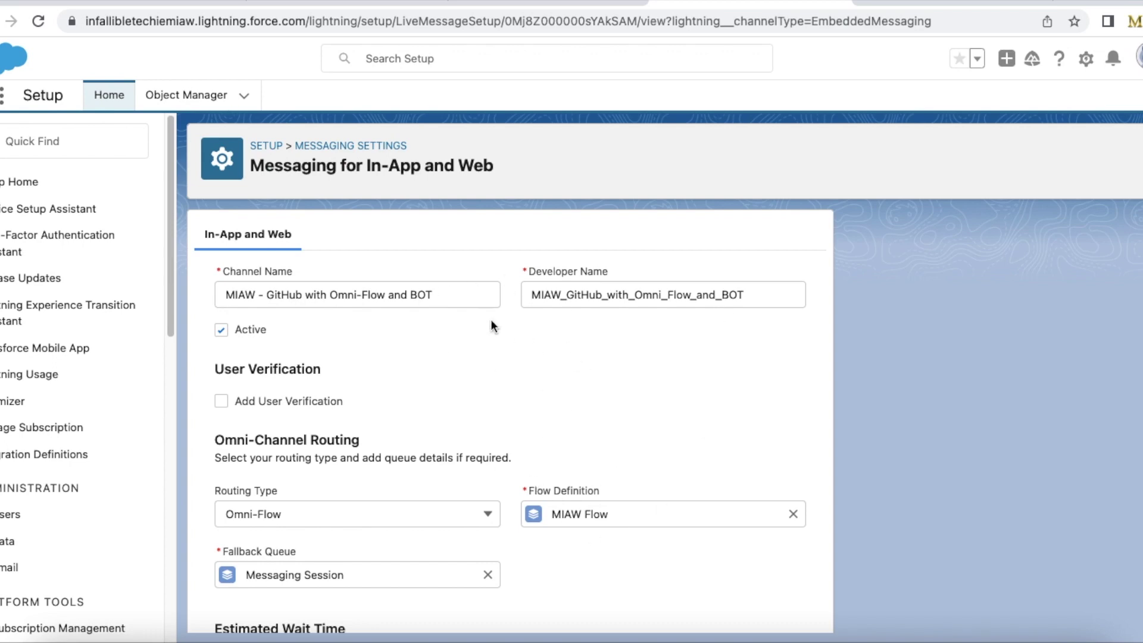
{"action": "left_click", "coordinate": [917, 7]}
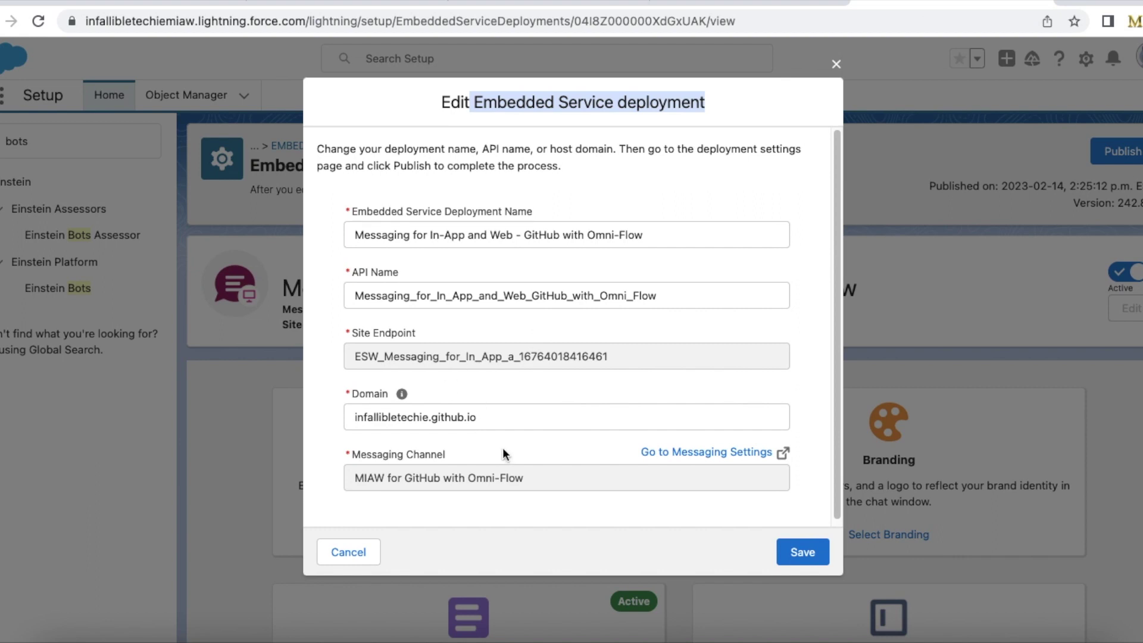
{"action": "left_click", "coordinate": [357, 479]}
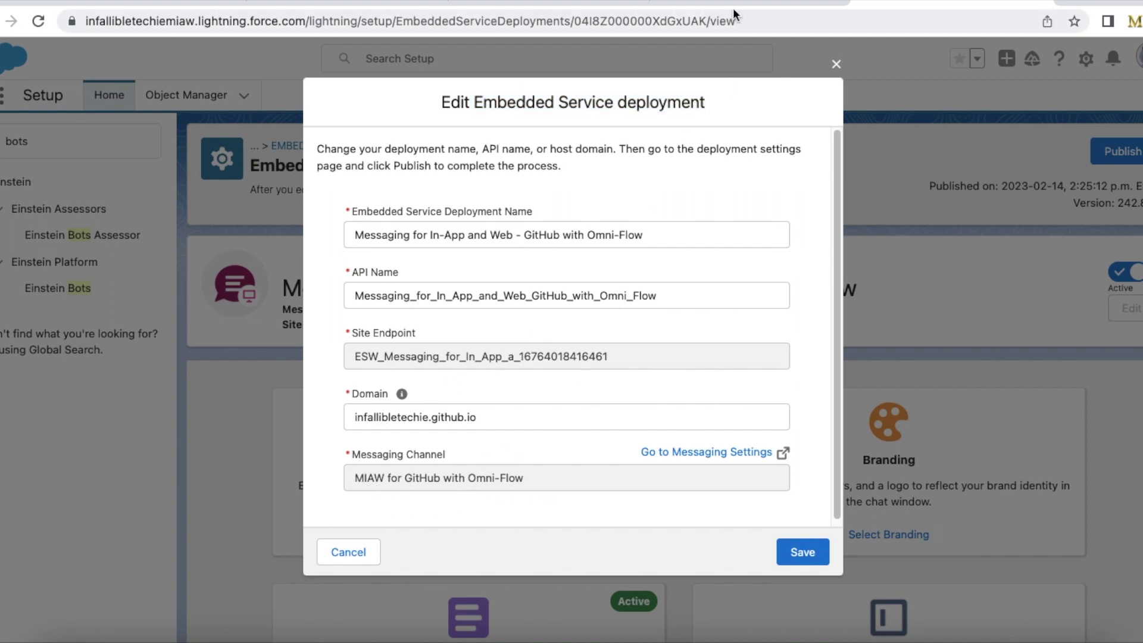
{"action": "key", "text": "ctrl+shift+Tab"}
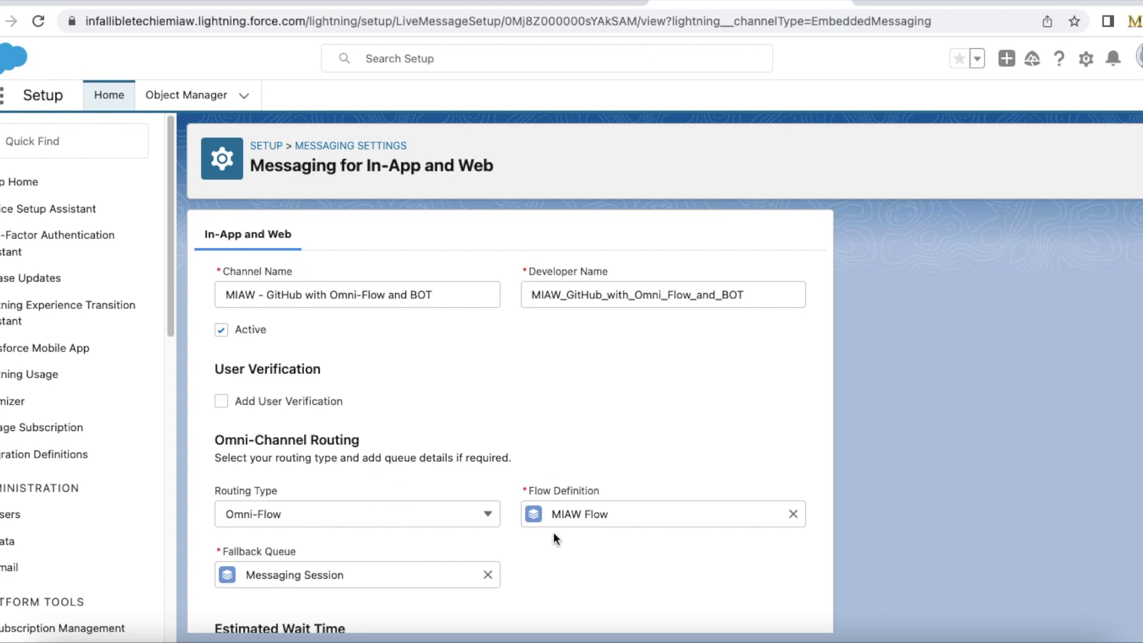
Step: Check the flow action routing to the bot and briefly look at the GitHub test page
{"action": "left_click", "coordinate": [346, 9]}
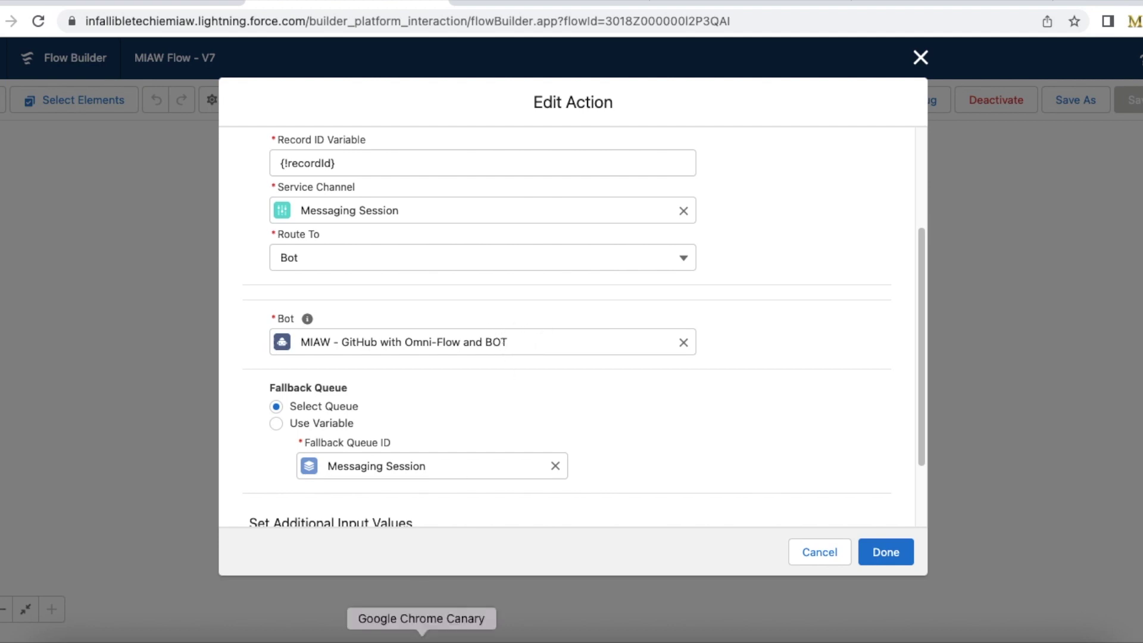
{"action": "left_click", "coordinate": [421, 640]}
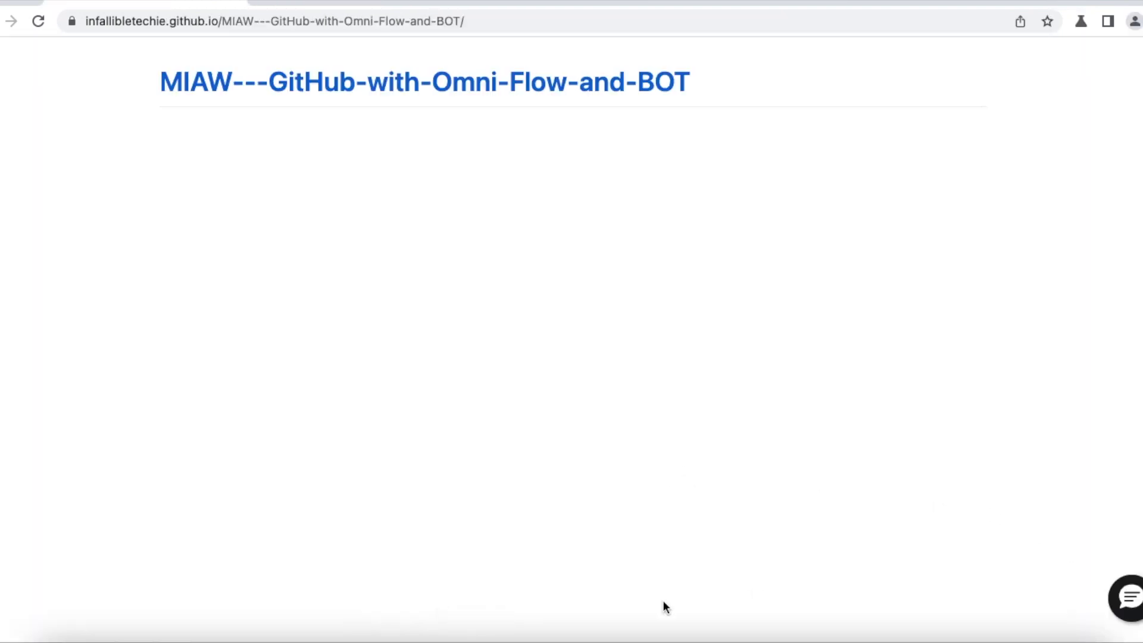
{"action": "left_click", "coordinate": [319, 639]}
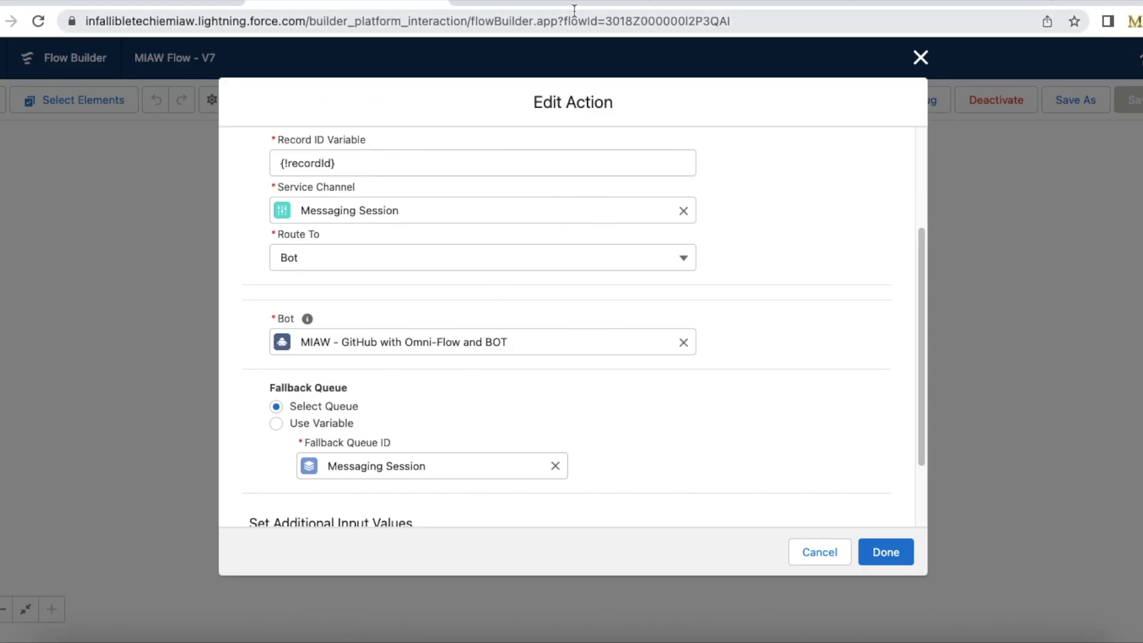
Step: Review the bot's Welcome and Main Menu dialogs, then open the chat on the GitHub test page
{"action": "left_click", "coordinate": [559, 1]}
{"action": "left_click", "coordinate": [125, 111]}
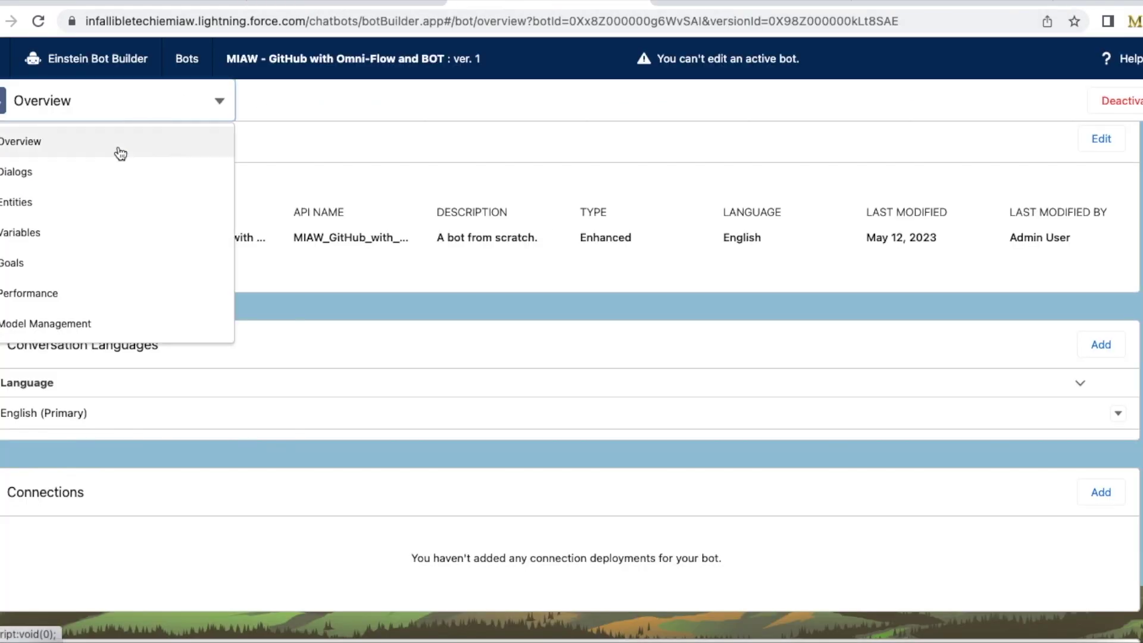
{"action": "left_click", "coordinate": [98, 184]}
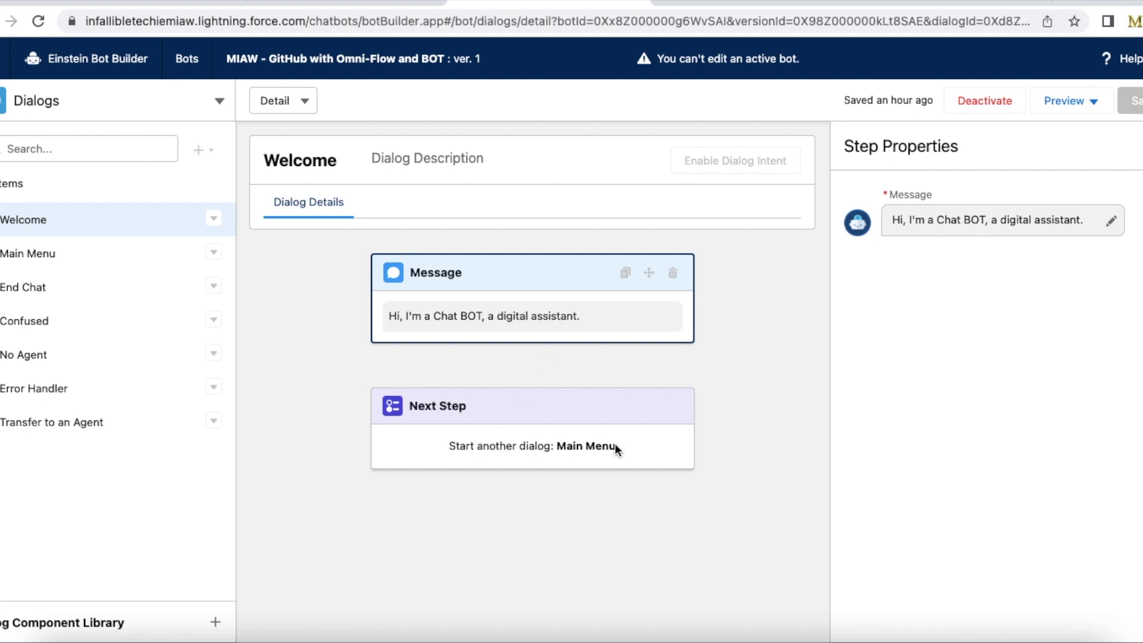
{"action": "left_click_drag", "start_coordinate": [616, 445], "coordinate": [561, 446]}
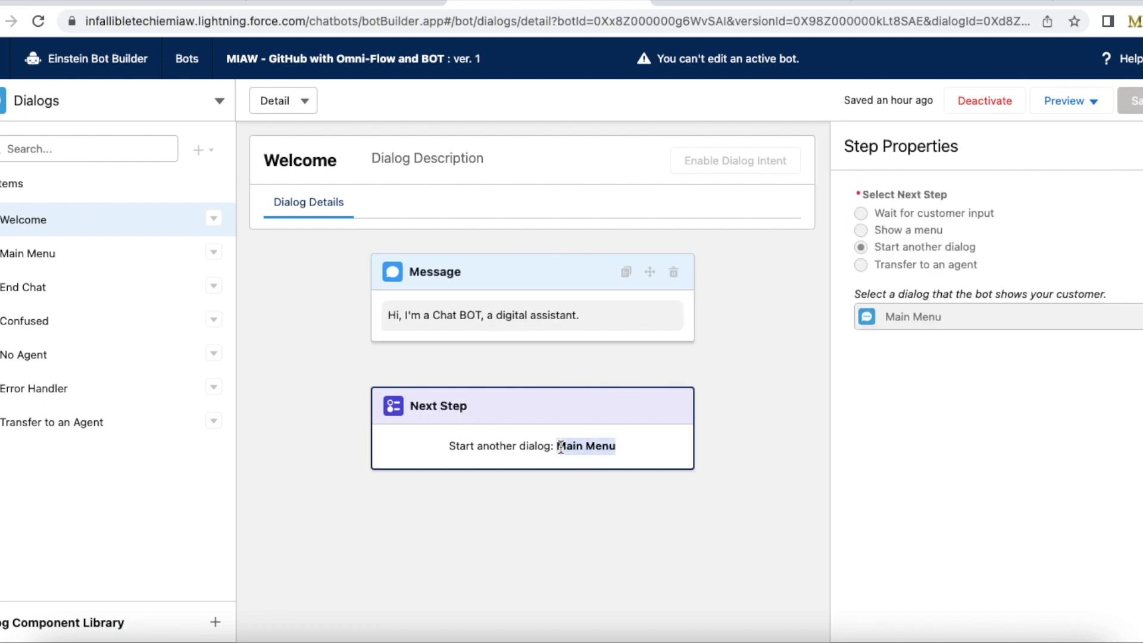
{"action": "left_click", "coordinate": [110, 264]}
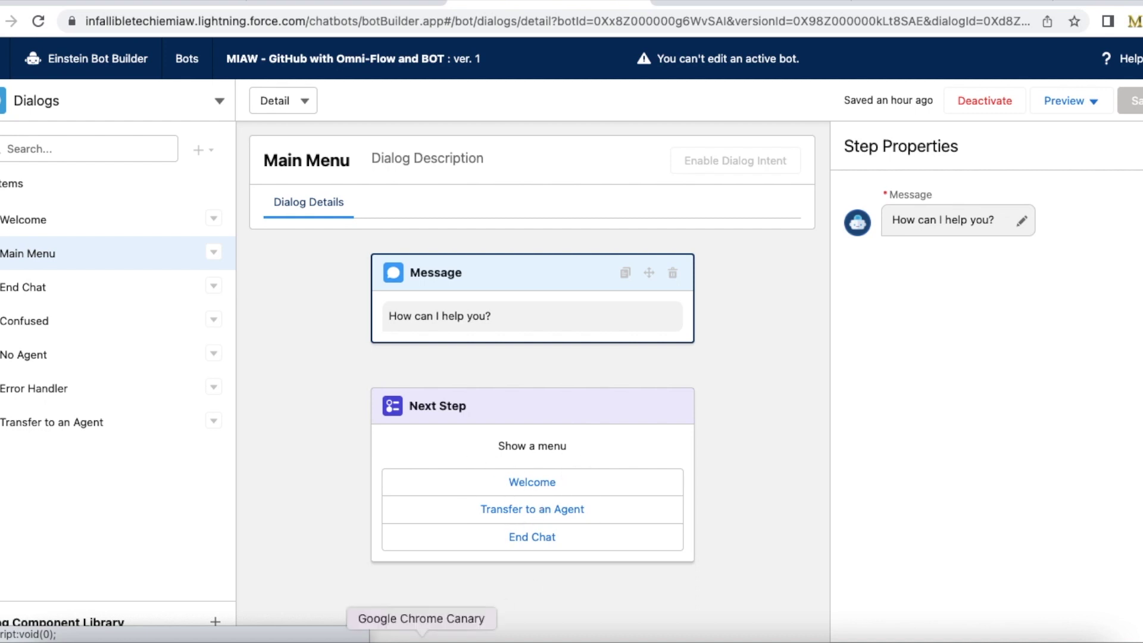
{"action": "left_click", "coordinate": [422, 639]}
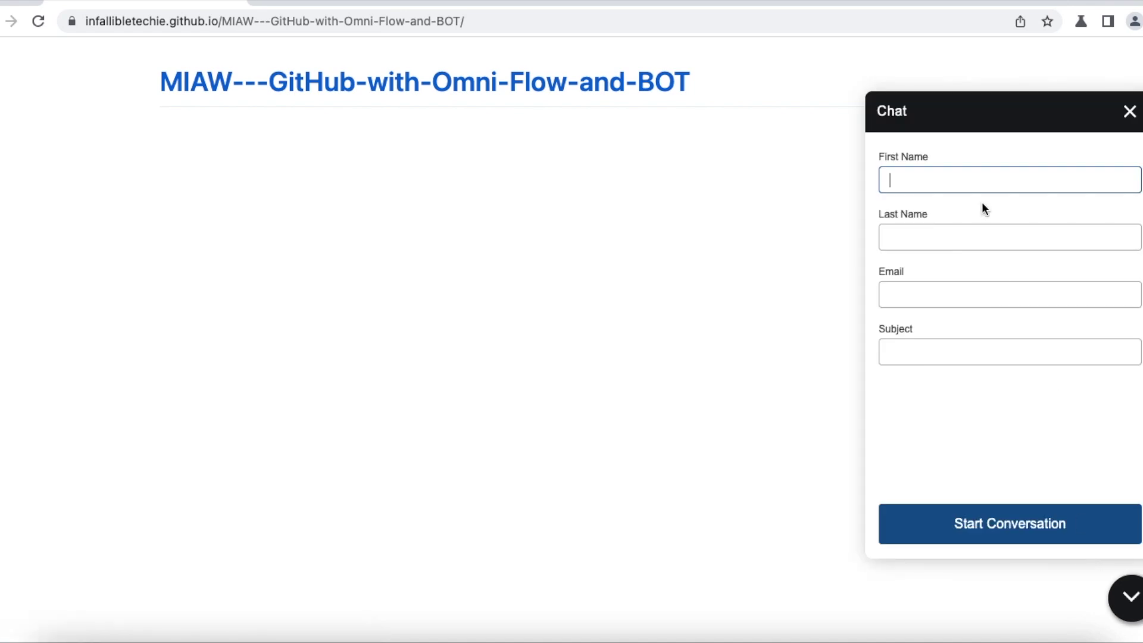
Step: Fill the pre-chat form with a test name, a test e-mail and subject 'Testing', then start the conversation
{"action": "type", "text": "Test"}
{"action": "key", "text": "Tab"}
{"action": "type", "text": "Test"}
{"action": "key", "text": "Tab"}
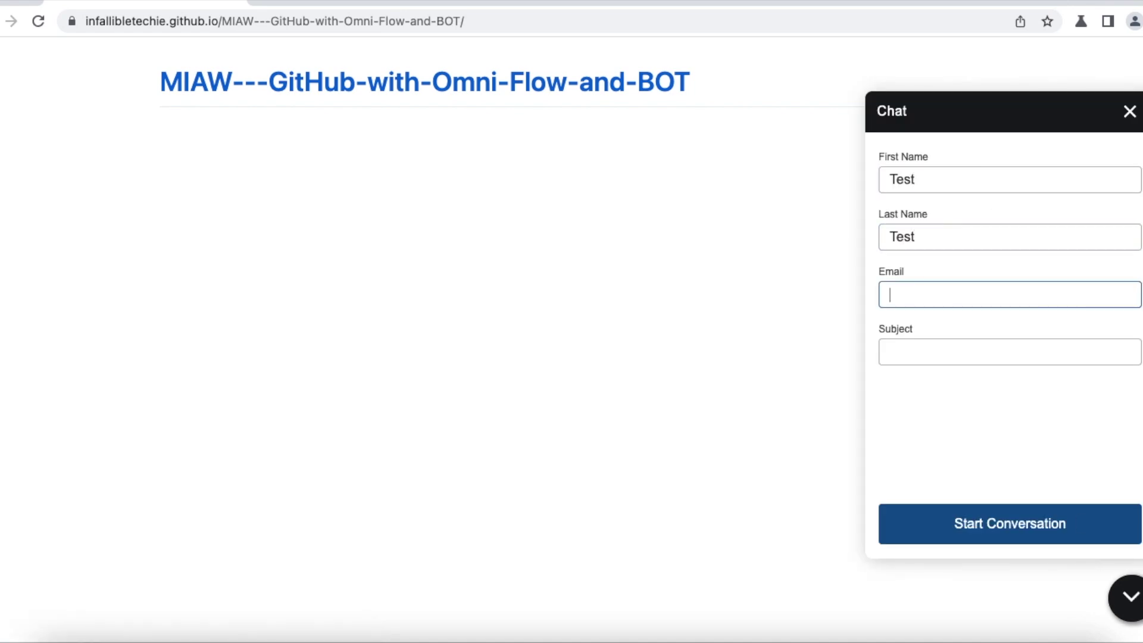
{"action": "type", "text": "test@test.co"}
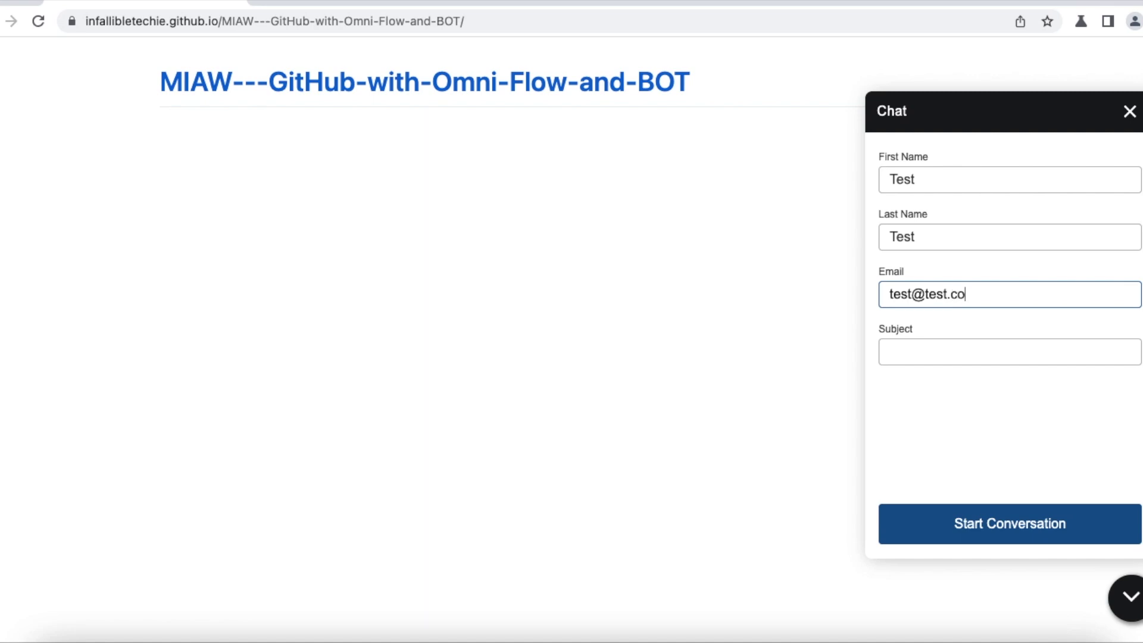
{"action": "type", "text": "m"}
{"action": "key", "text": "Tab"}
{"action": "type", "text": "Testing"}
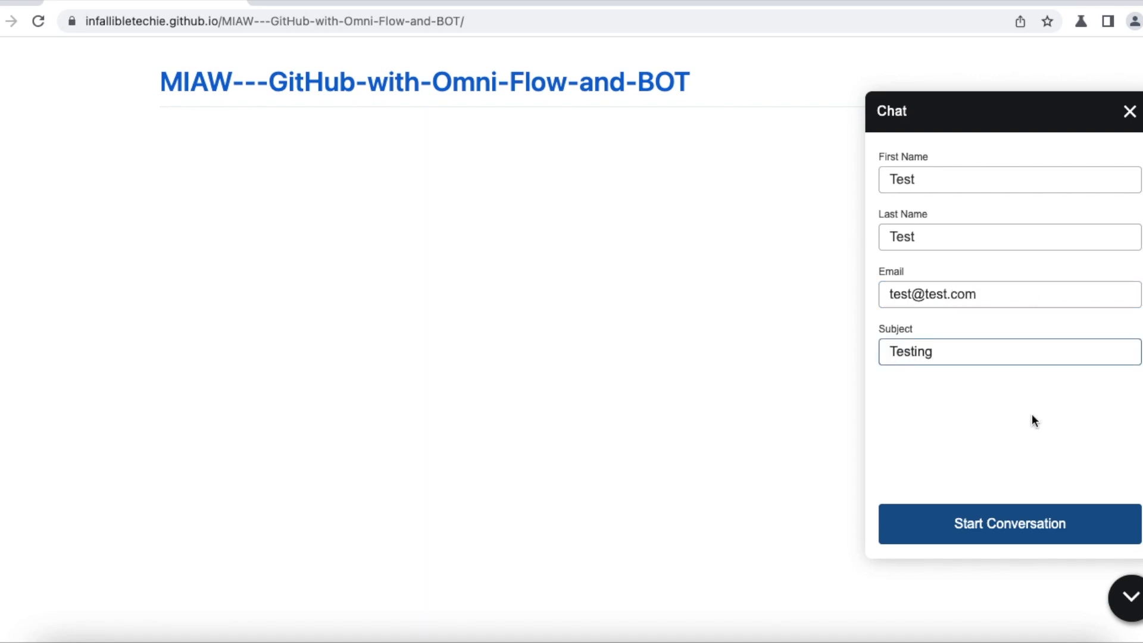
{"action": "left_click", "coordinate": [1018, 522]}
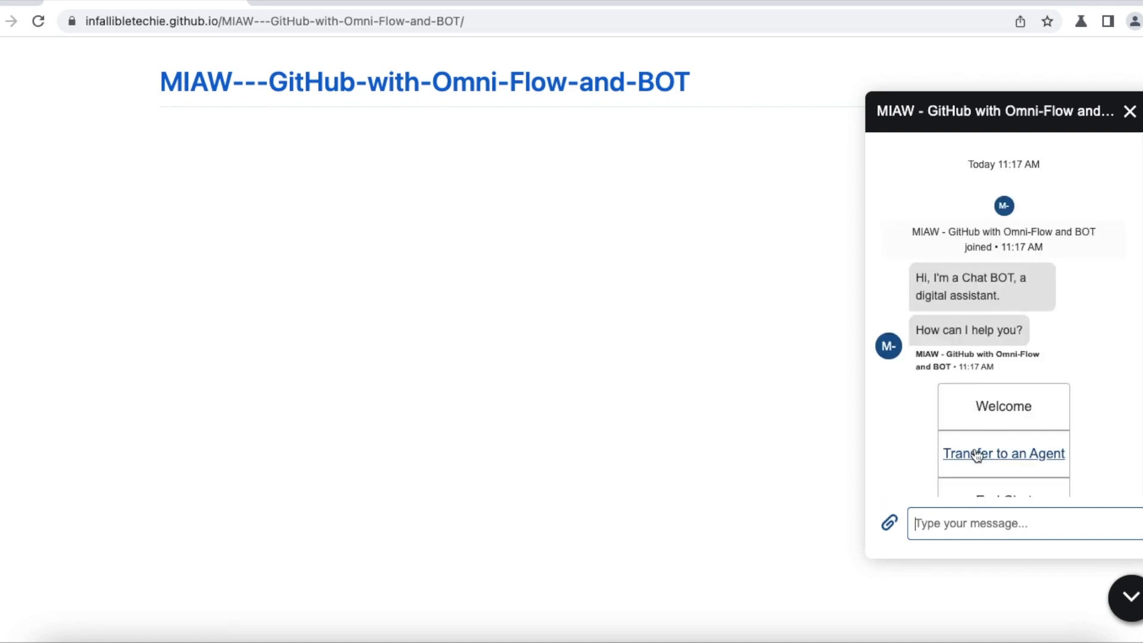
{"action": "left_click", "coordinate": [1034, 340]}
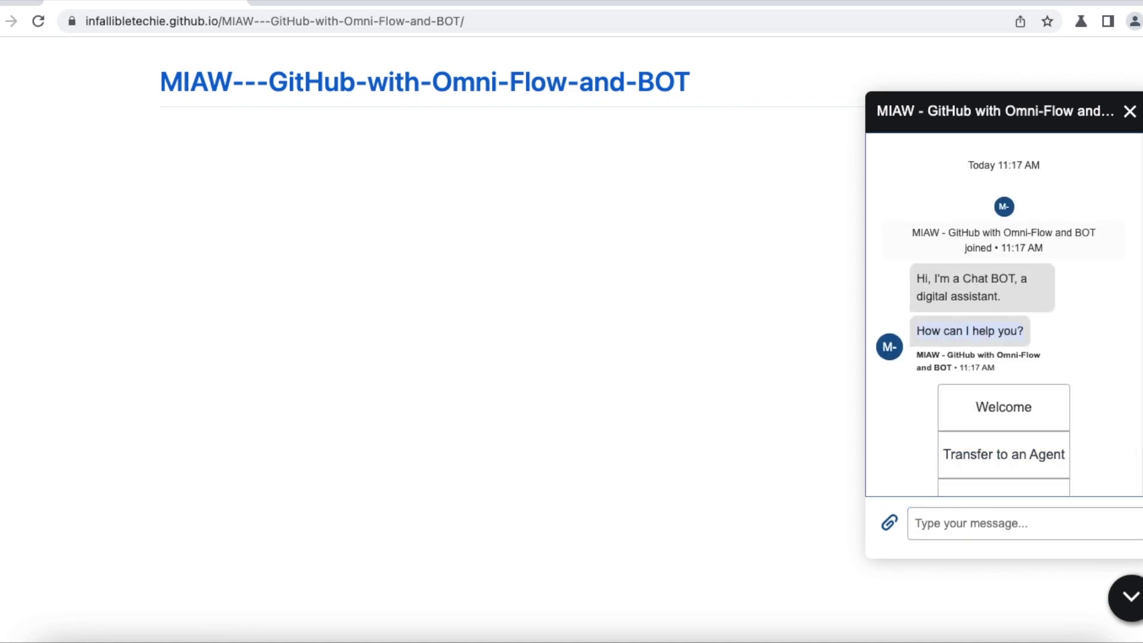